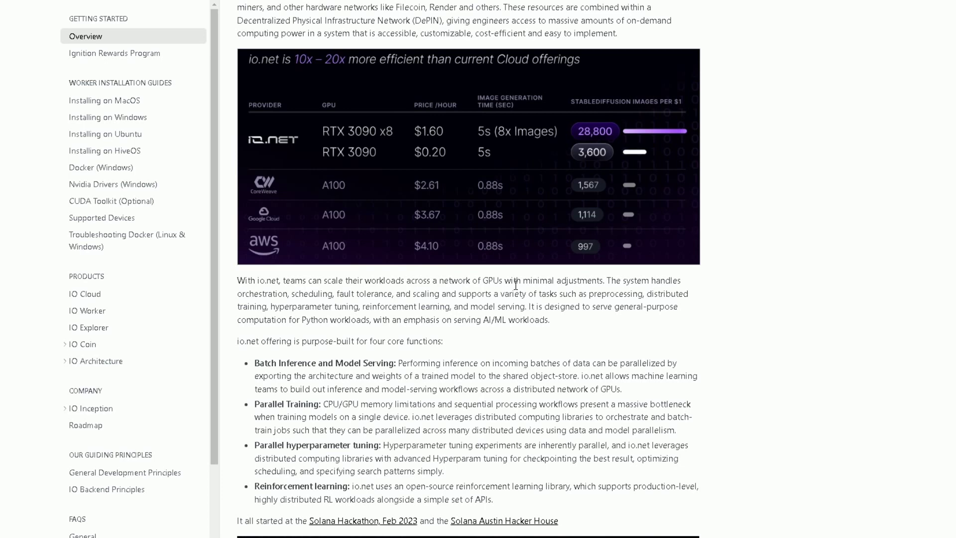
Skim the docs Overview, highlighting and then clearing a line of the bullet list
scroll(616, 332, up, 2)
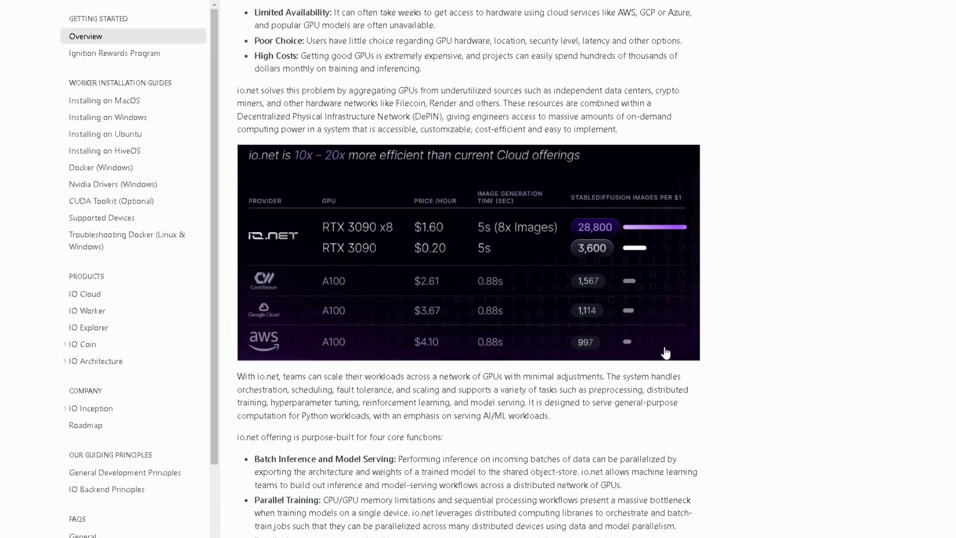
scroll(665, 353, down, 8)
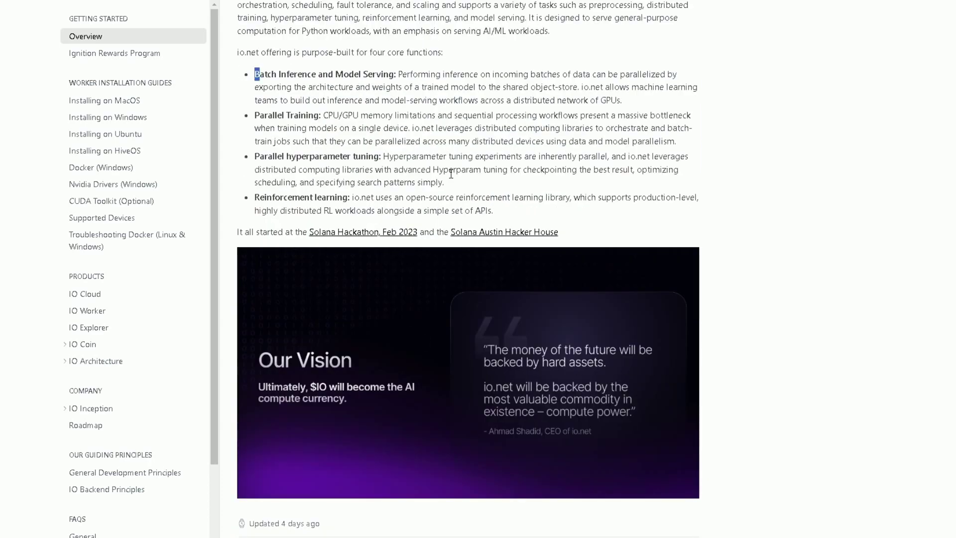
drag(451, 173, 538, 185)
click(596, 222)
Highlight the paragraph on cloud computing challenges, then return to the IO.NET banner
scroll(596, 222, up, 8)
scroll(440, 305, up, 6)
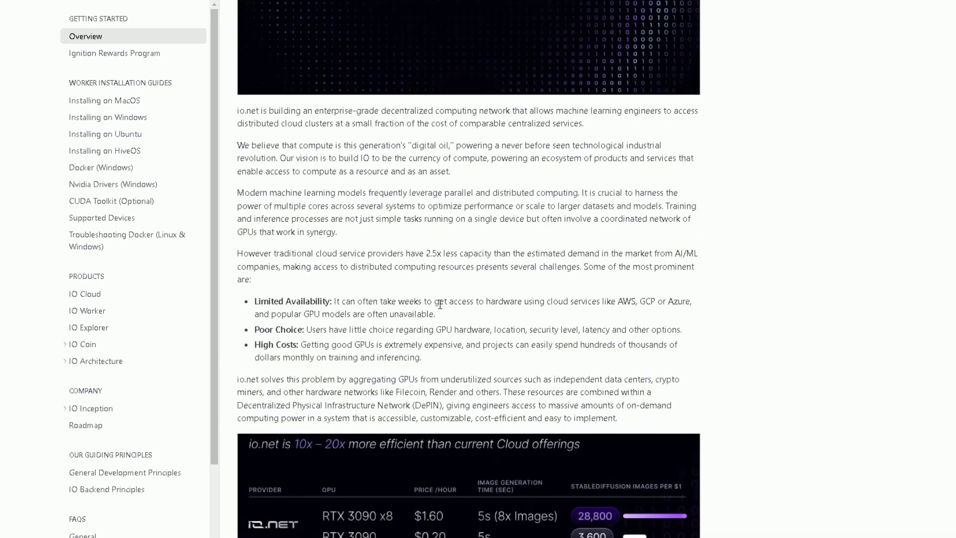
drag(441, 304, 274, 222)
click(390, 276)
scroll(516, 358, up, 4)
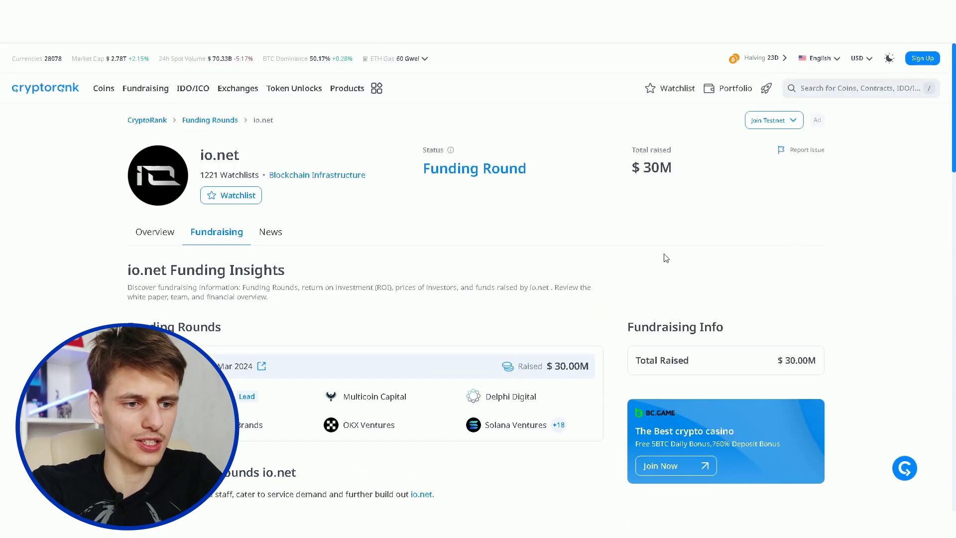
Scroll down the io.net Fundraising page to the Investors and Backers table
scroll(632, 259, down, 5)
scroll(640, 267, down, 3)
scroll(640, 269, down, 2)
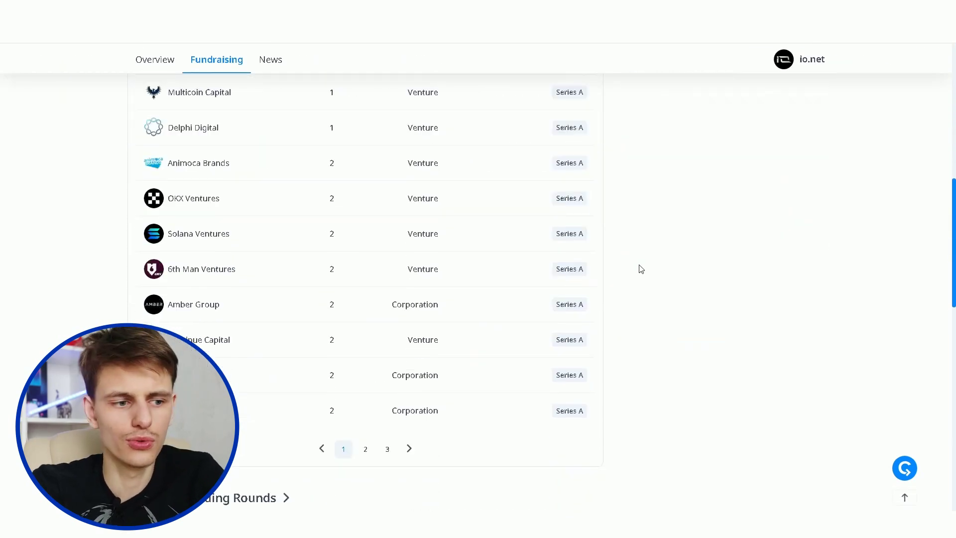
scroll(711, 435, up, 10)
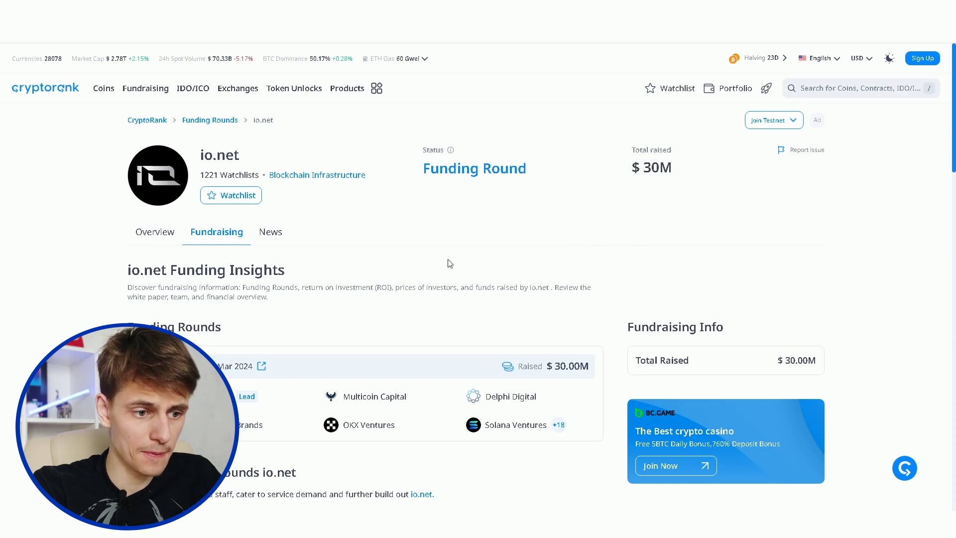
scroll(450, 263, down, 2)
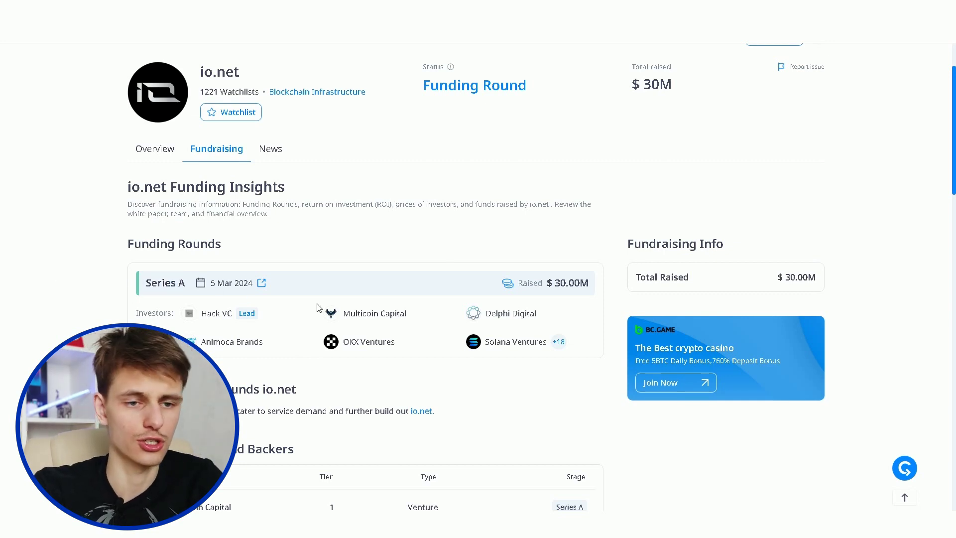
scroll(363, 319, down, 2)
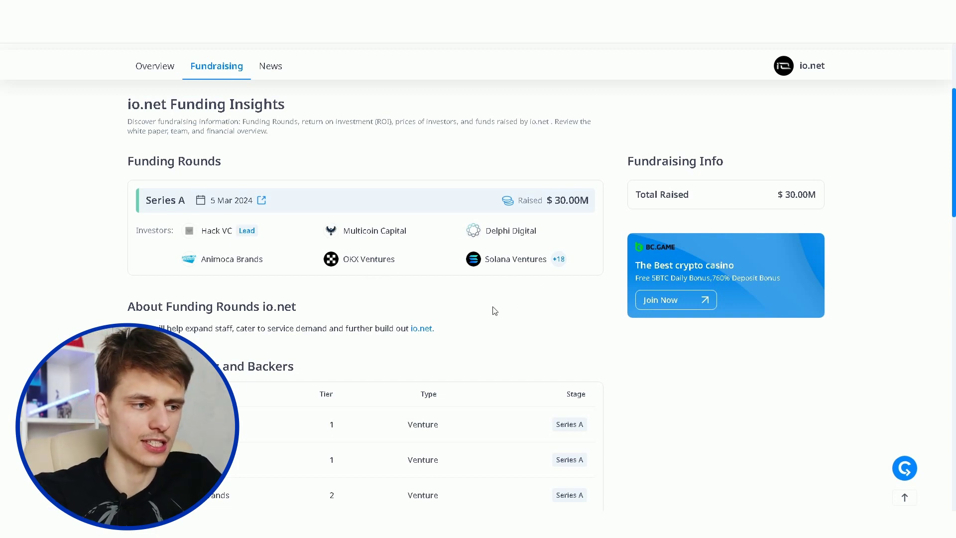
scroll(495, 311, down, 5)
scroll(430, 353, down, 2)
scroll(230, 349, up, 2)
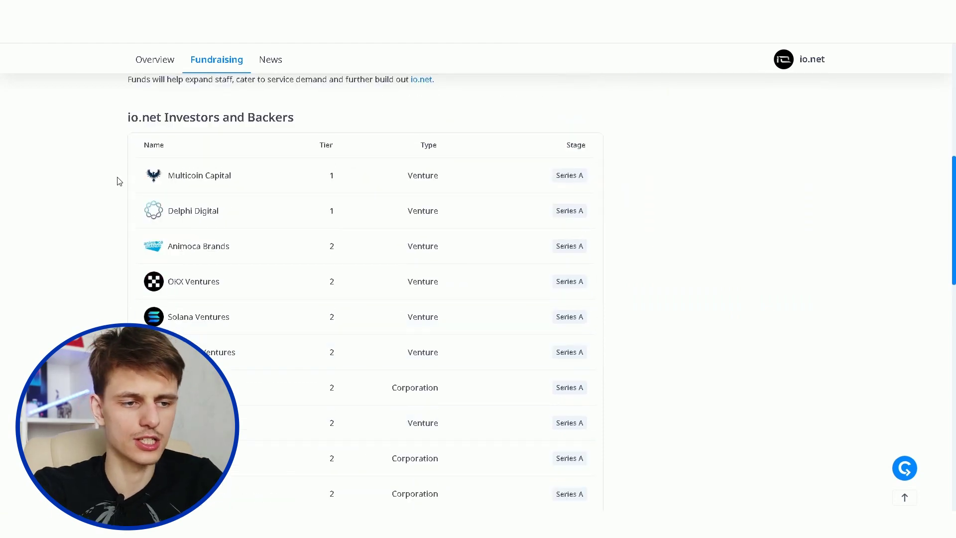
Highlight the investor rows down to Solana Ventures and page through the rest of the table
drag(119, 181, 459, 362)
click(728, 438)
scroll(546, 363, down, 2)
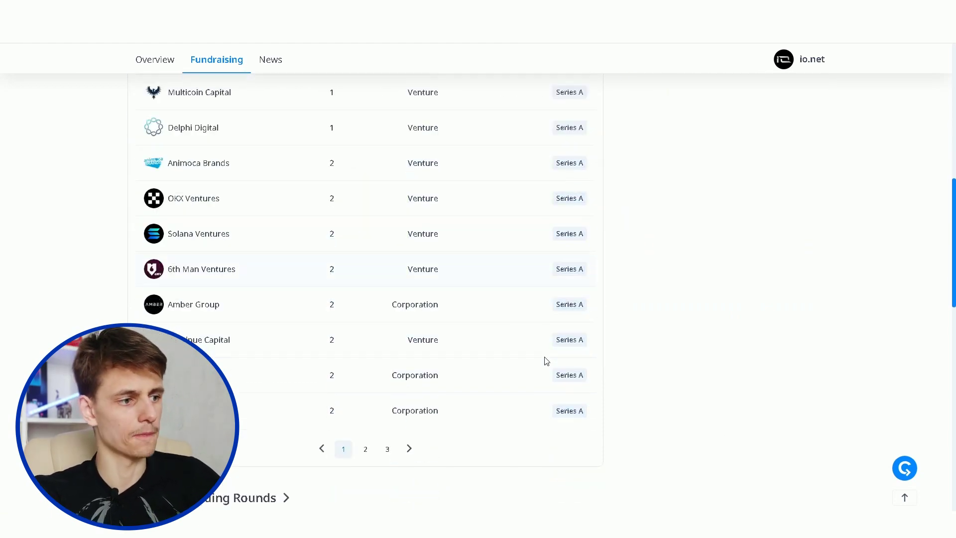
scroll(546, 361, down, 2)
scroll(546, 361, up, 2)
scroll(463, 397, up, 2)
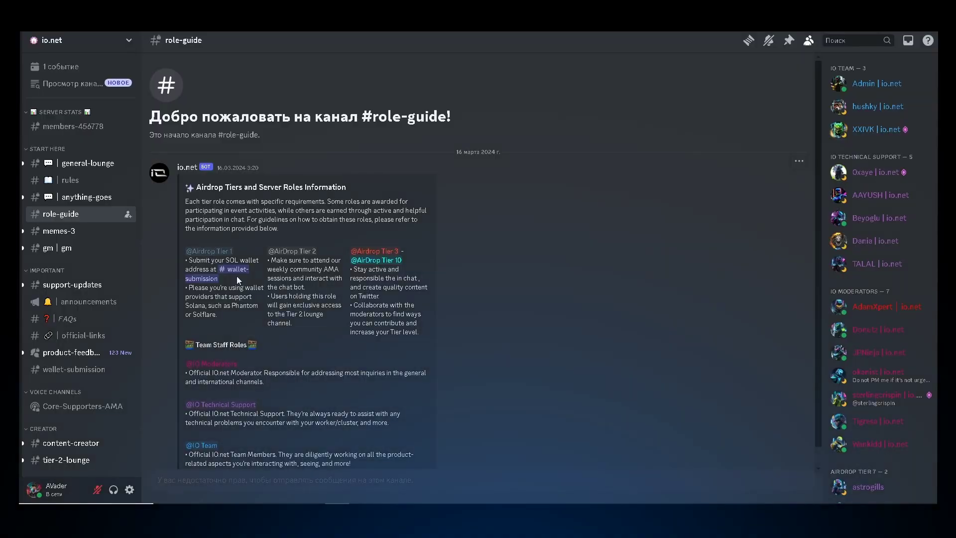
Open the #wallet-submission channel's wallet form, then close it without submitting
click(237, 276)
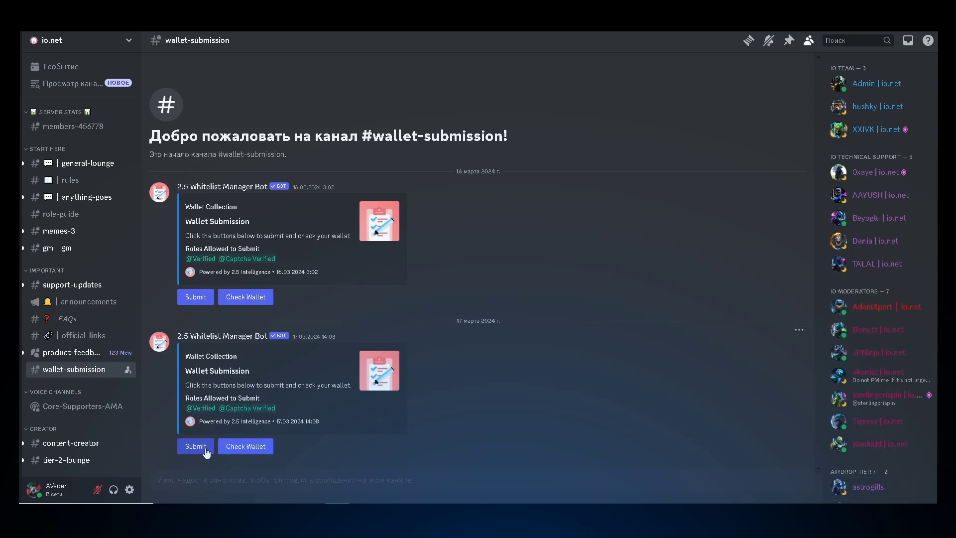
click(206, 448)
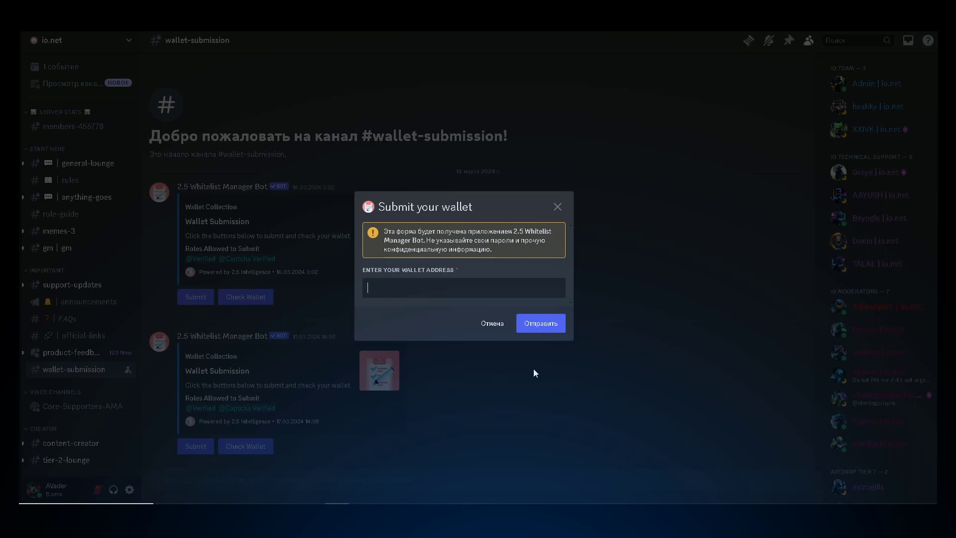
click(558, 207)
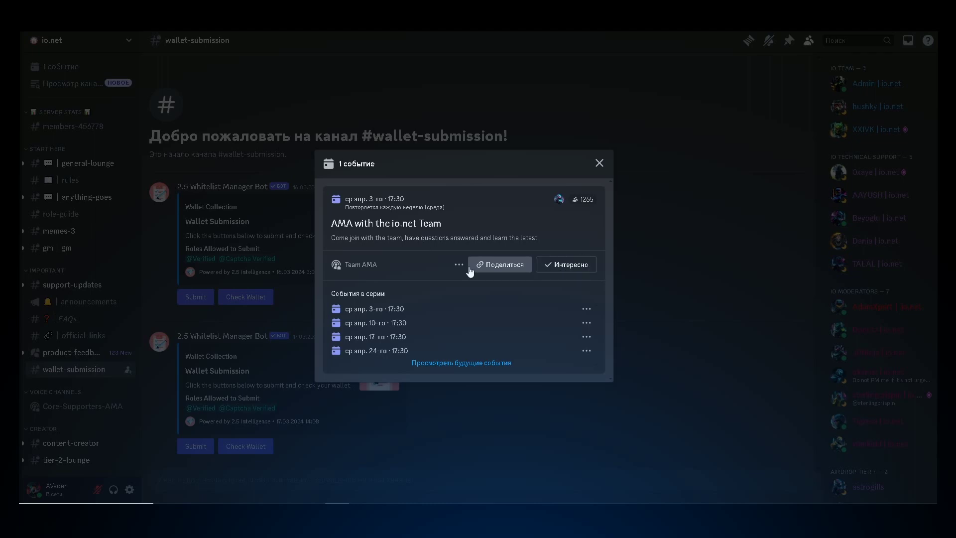
Dismiss the AMA event popup and scroll back through the #memes-3 chat history
key(Escape)
scroll(102, 332, down, 7)
scroll(102, 332, down, 3)
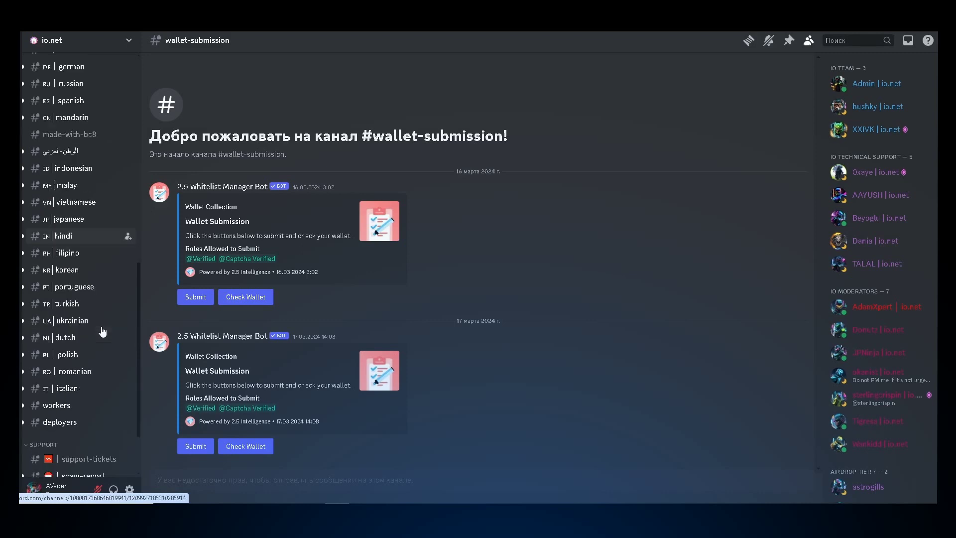
scroll(103, 331, up, 10)
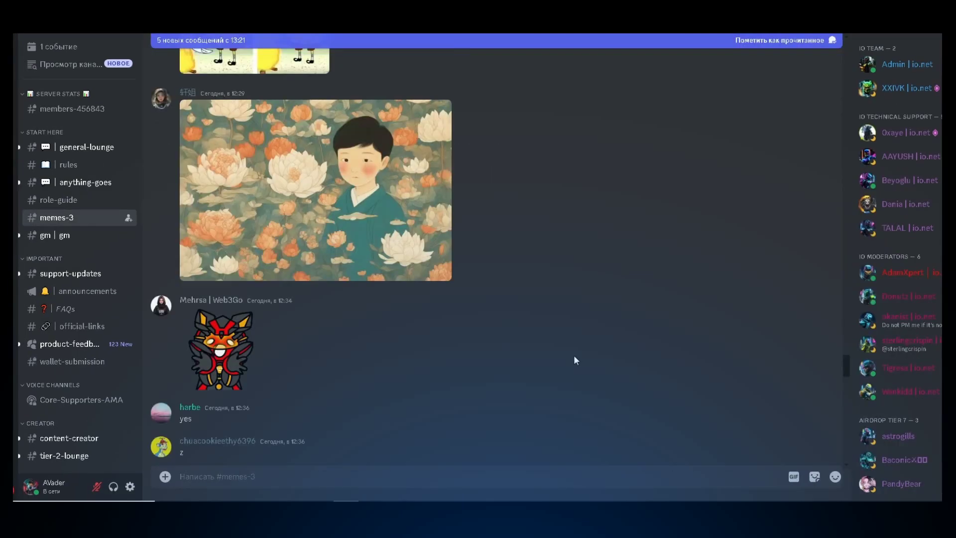
scroll(575, 360, up, 5)
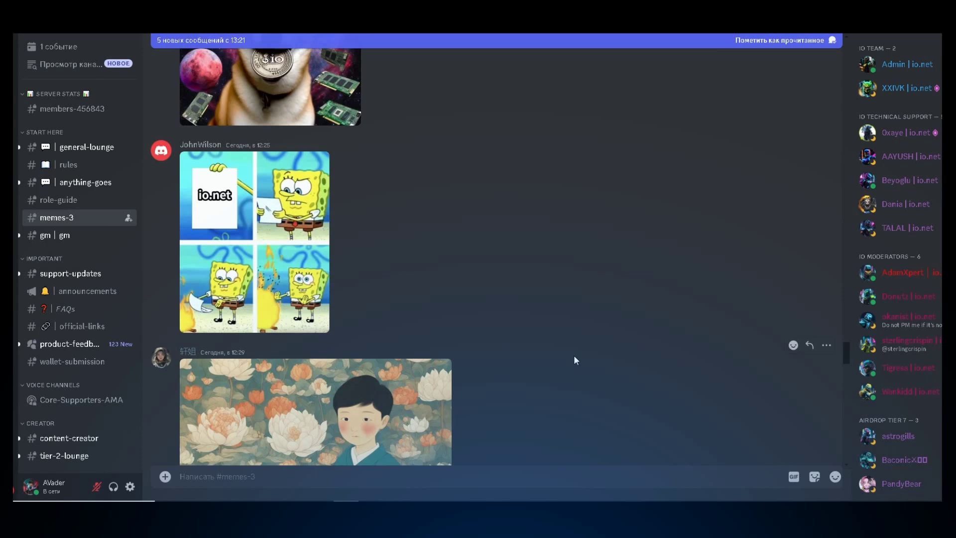
scroll(574, 356, up, 5)
scroll(574, 357, up, 5)
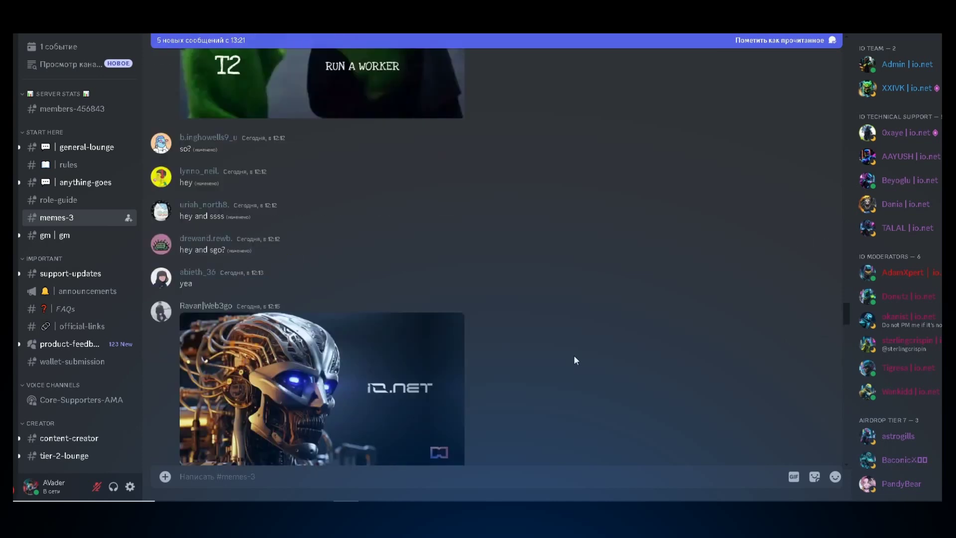
scroll(575, 359, up, 5)
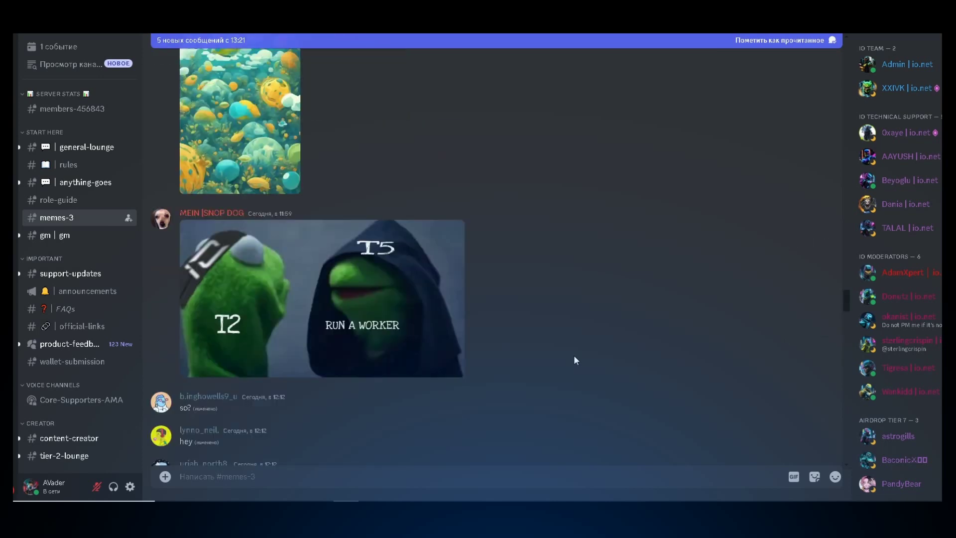
scroll(575, 360, up, 5)
scroll(575, 359, up, 5)
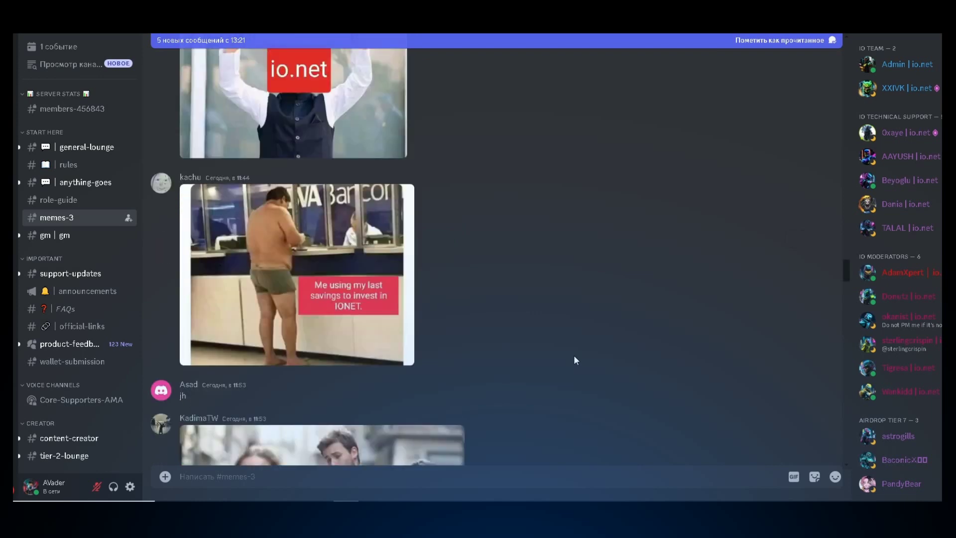
scroll(574, 359, up, 5)
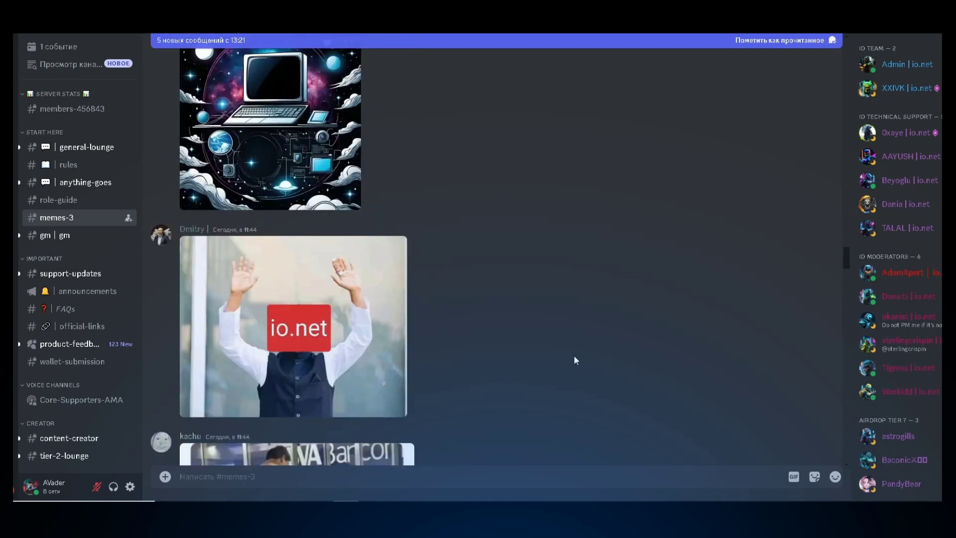
scroll(575, 359, up, 7)
scroll(437, 340, up, 3)
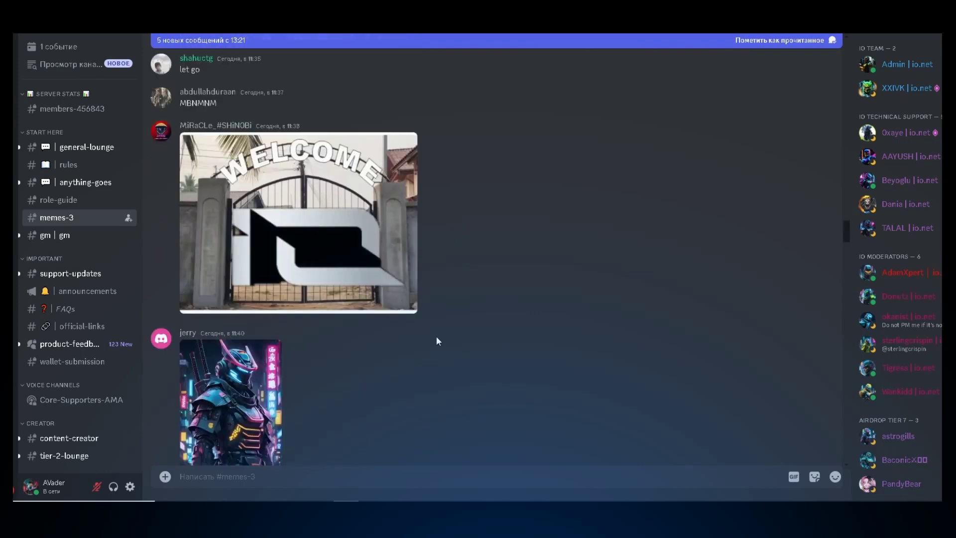
scroll(436, 341, up, 5)
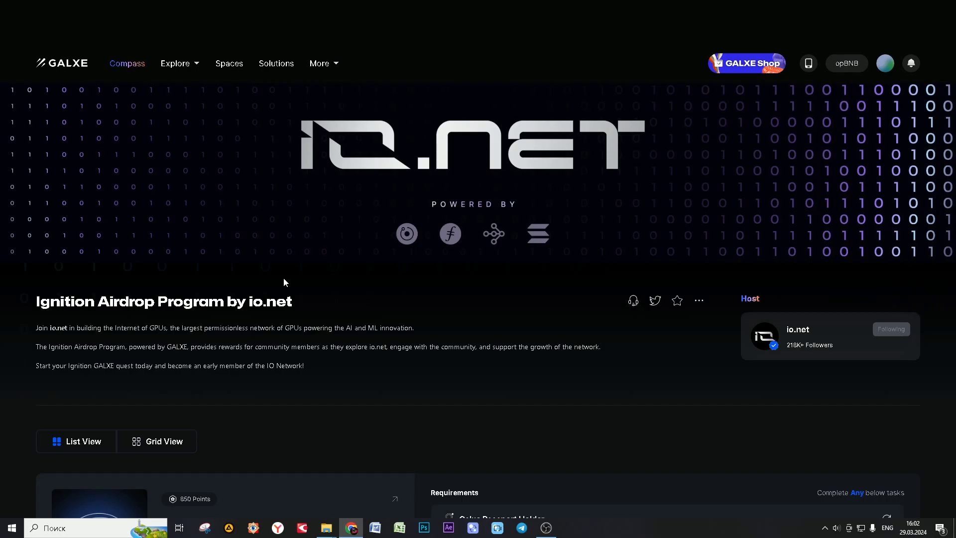
Check the Galxe Passport Holder requirement on the io.net quest
scroll(285, 282, down, 7)
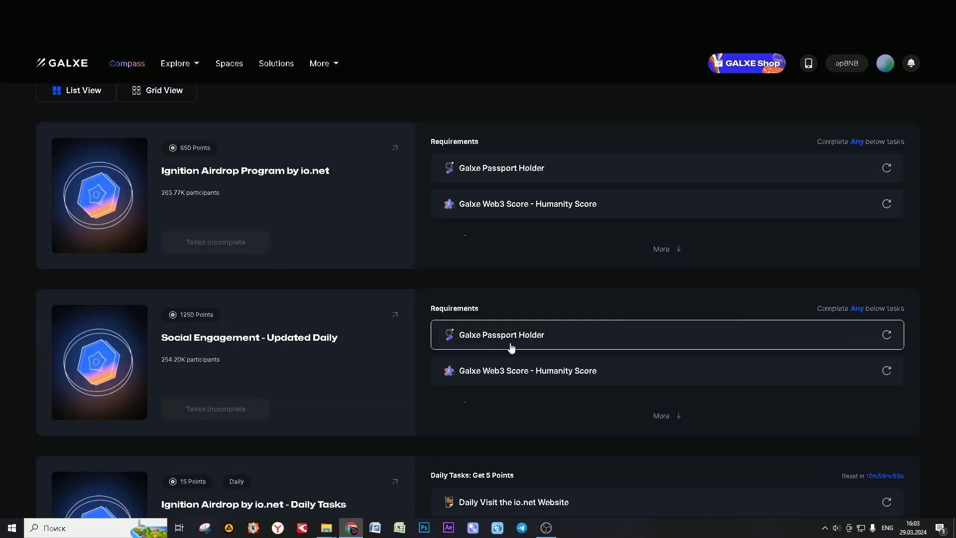
scroll(512, 347, up, 3)
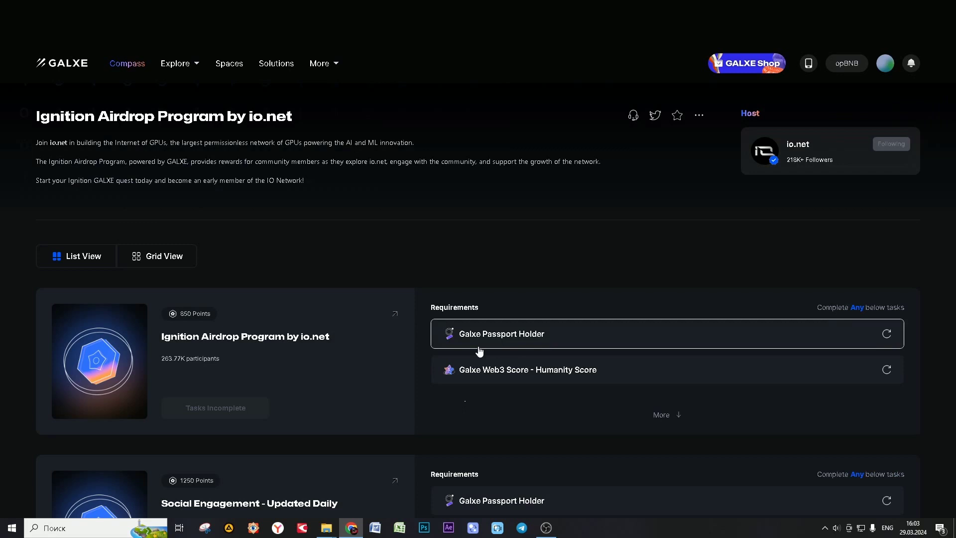
click(478, 352)
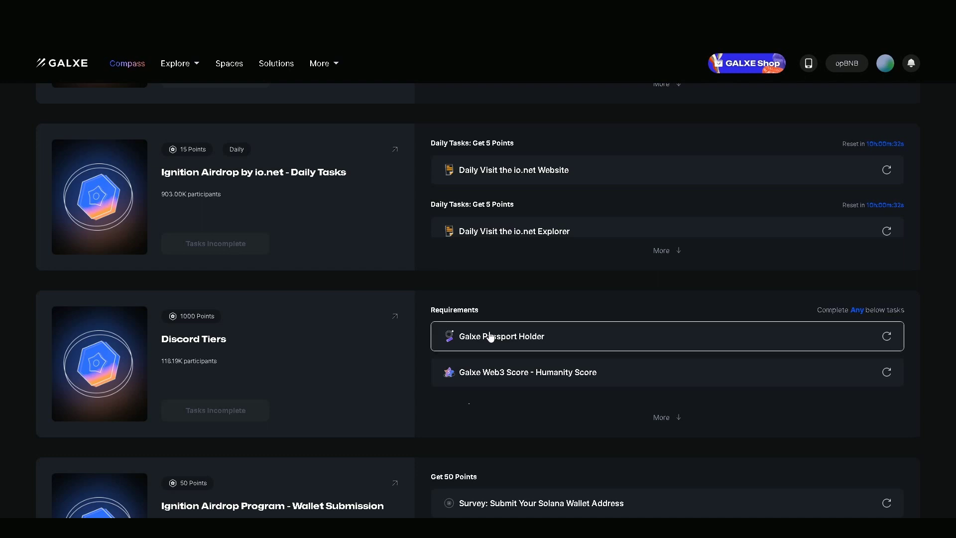
Browse up and down through the io.net campaign cards on Galxe
scroll(482, 396, up, 2)
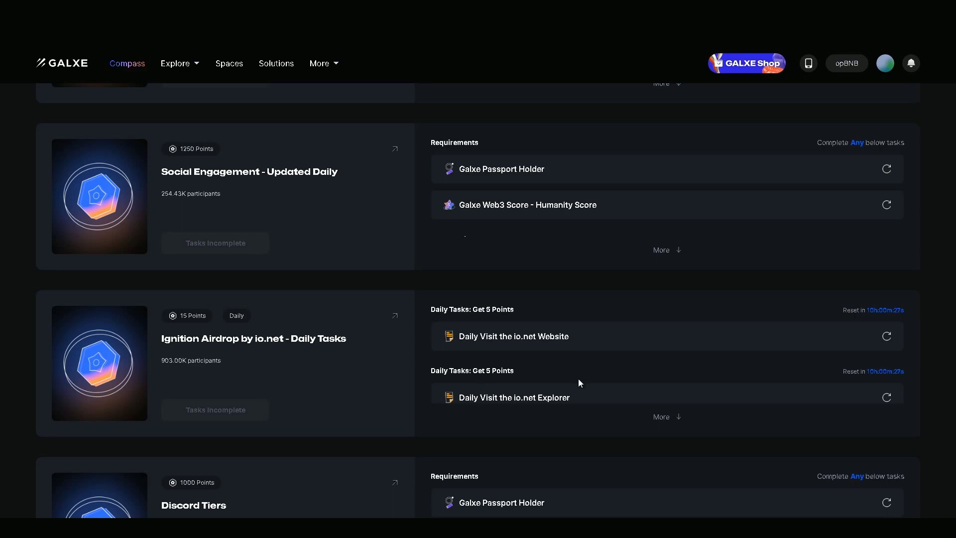
scroll(578, 380, up, 3)
scroll(431, 305, up, 2)
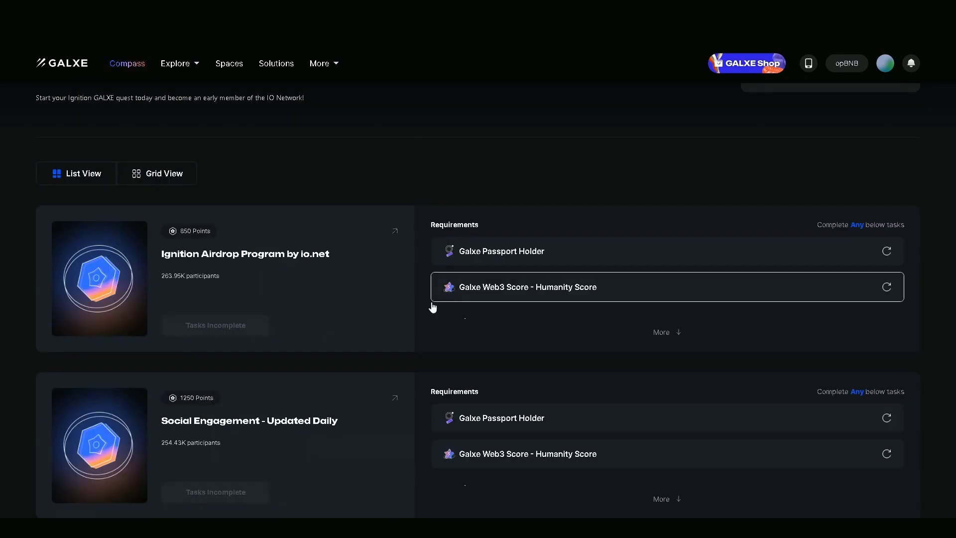
scroll(358, 304, down, 2)
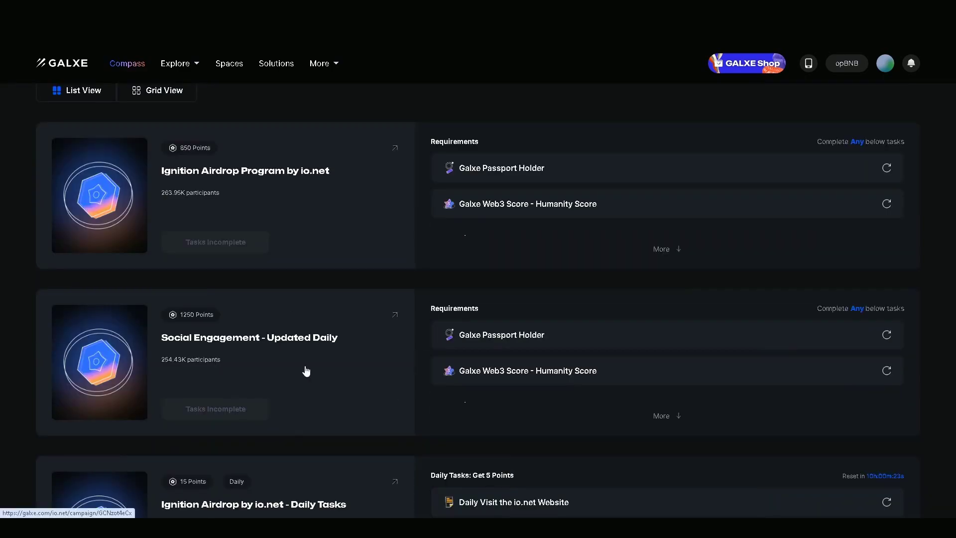
scroll(307, 371, down, 3)
scroll(297, 258, down, 4)
scroll(310, 264, down, 2)
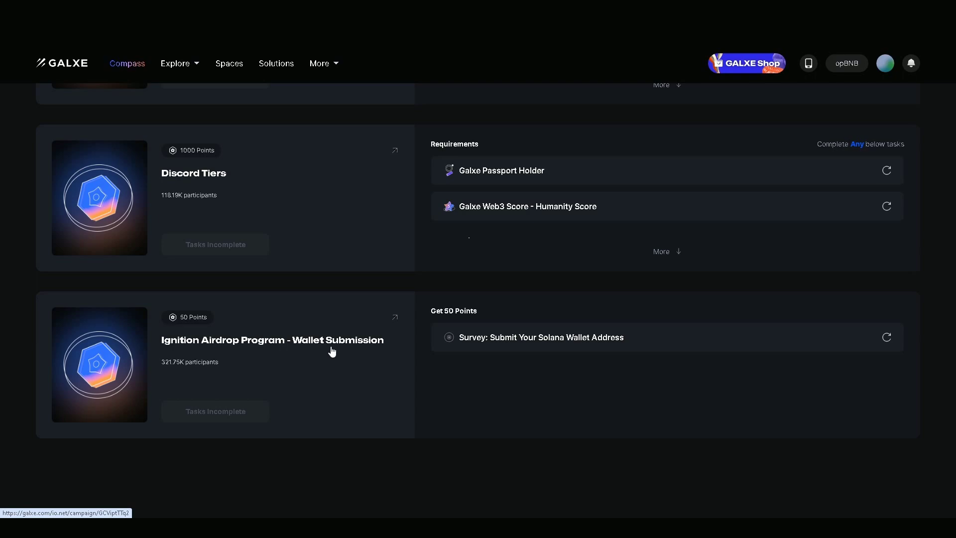
scroll(428, 354, up, 2)
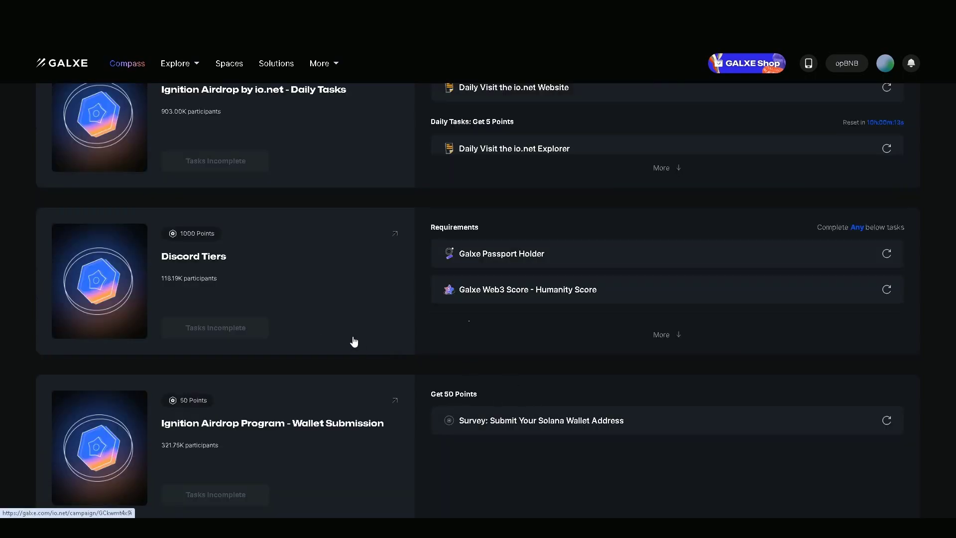
scroll(398, 378, up, 3)
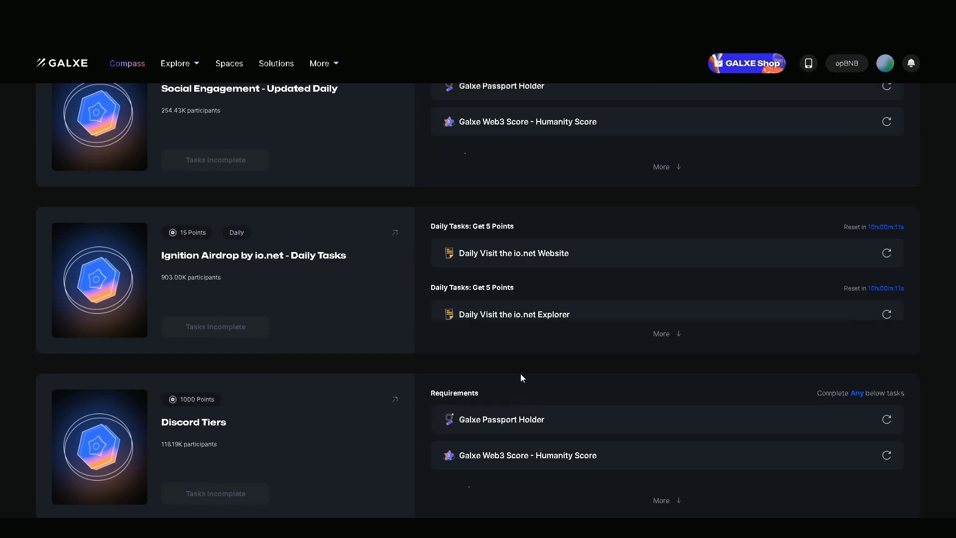
scroll(521, 374, down, 2)
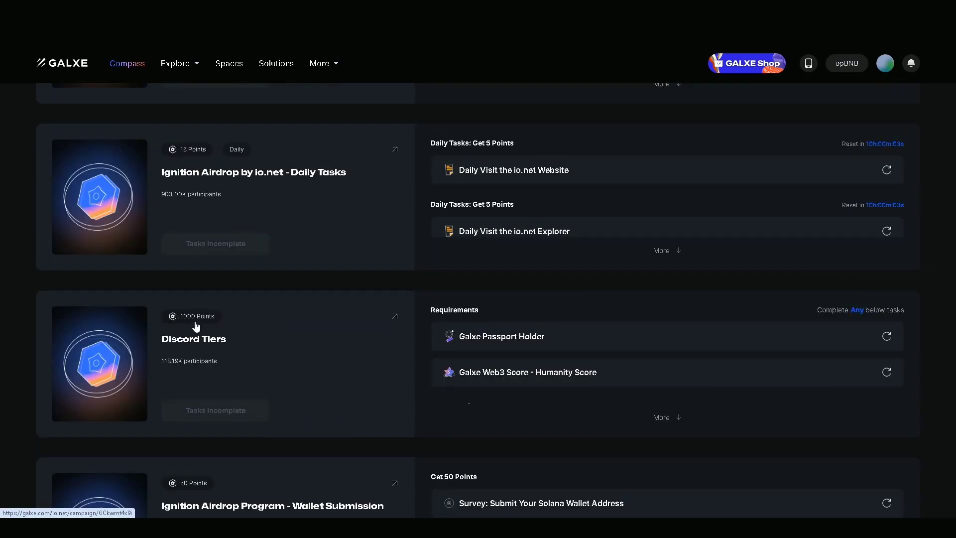
scroll(192, 326, down, 2)
scroll(209, 289, up, 5)
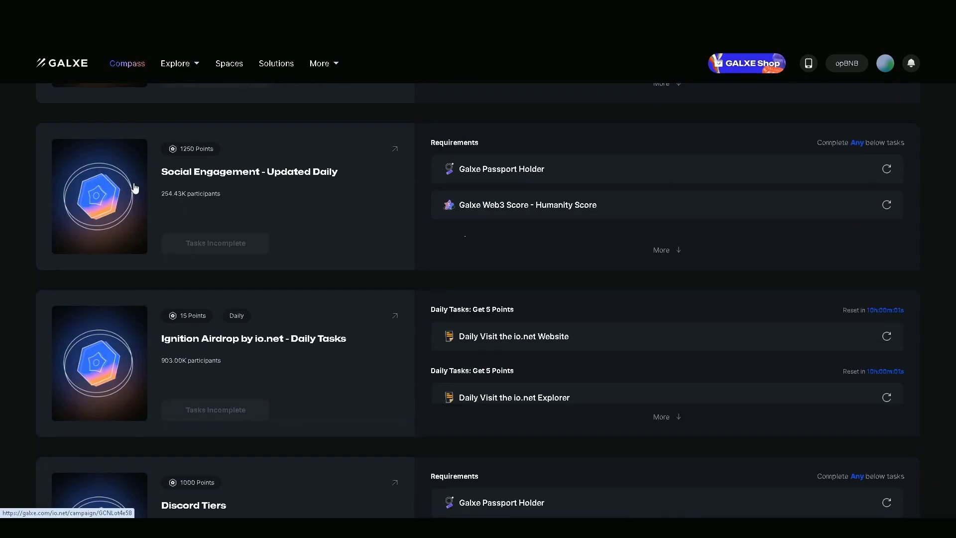
scroll(291, 239, up, 2)
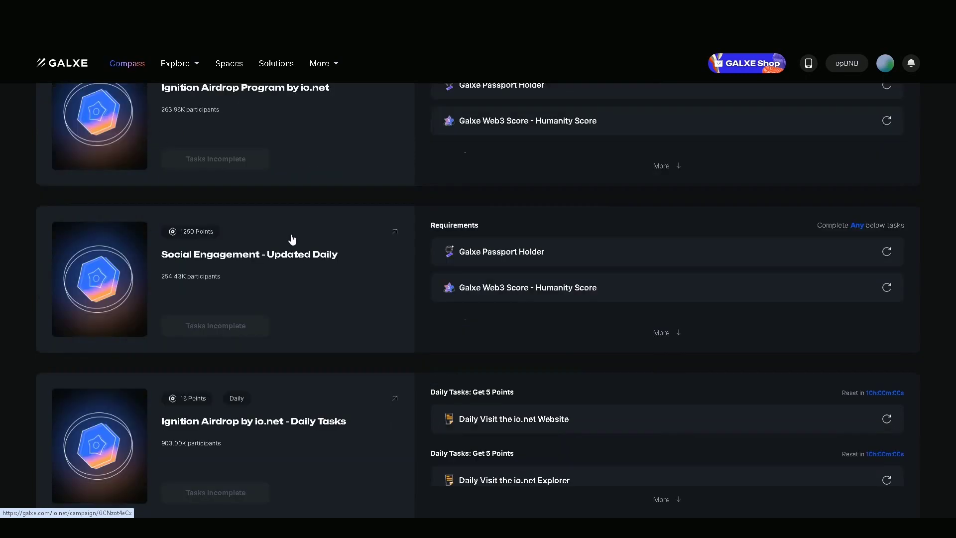
scroll(284, 281, up, 2)
scroll(355, 271, up, 1)
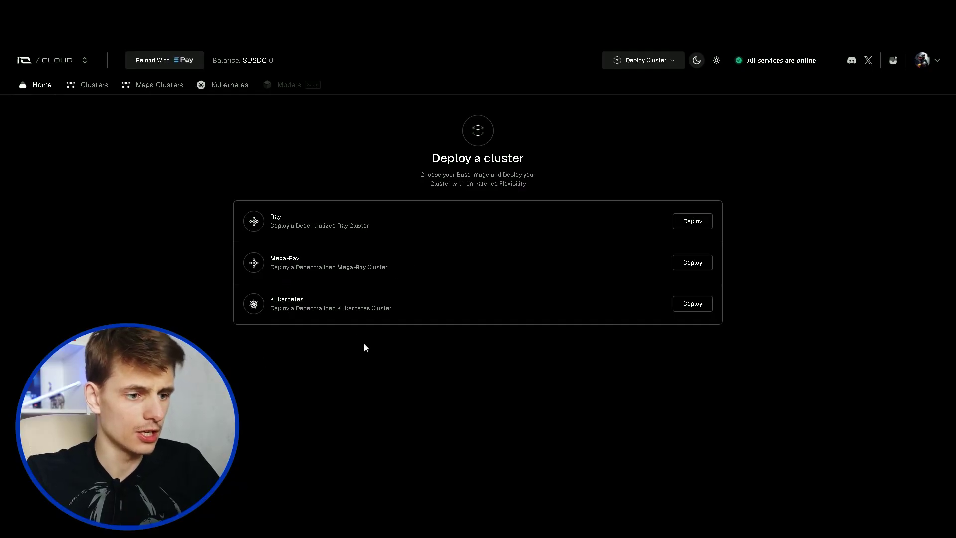
Switch to the io.net Worker dashboard and start connecting a new worker
click(61, 61)
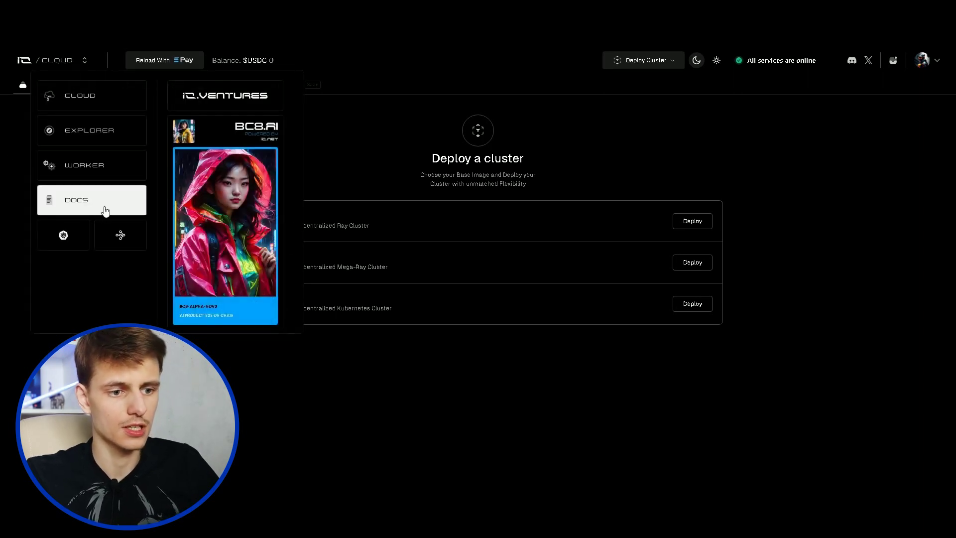
click(69, 164)
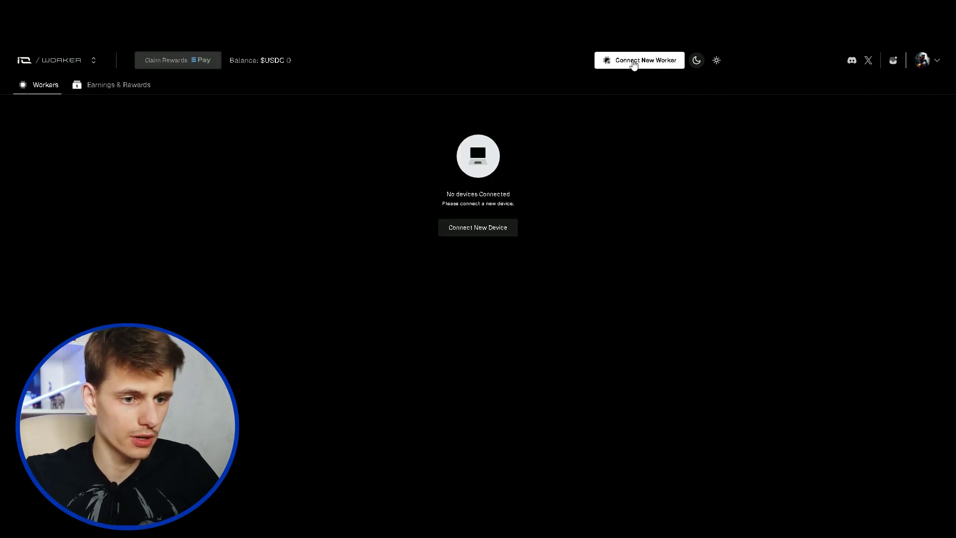
click(632, 61)
Configure the device as Windows, Render supplier, named 'test', with CPU Worker type
scroll(527, 187, down, 2)
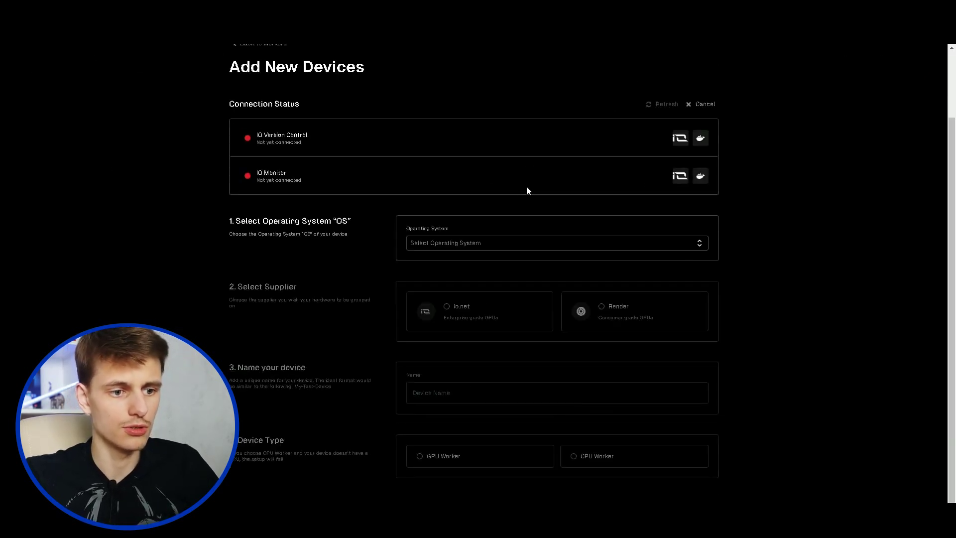
click(465, 243)
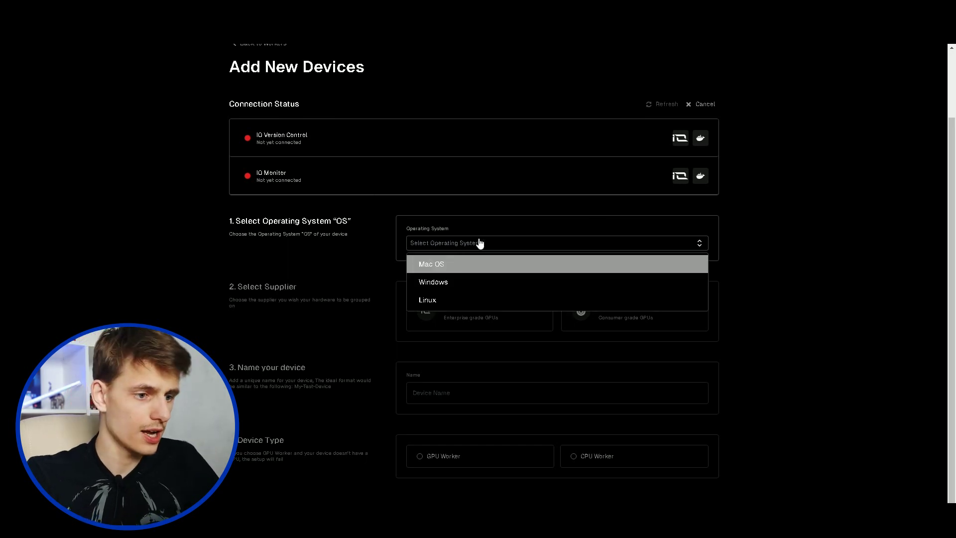
click(441, 283)
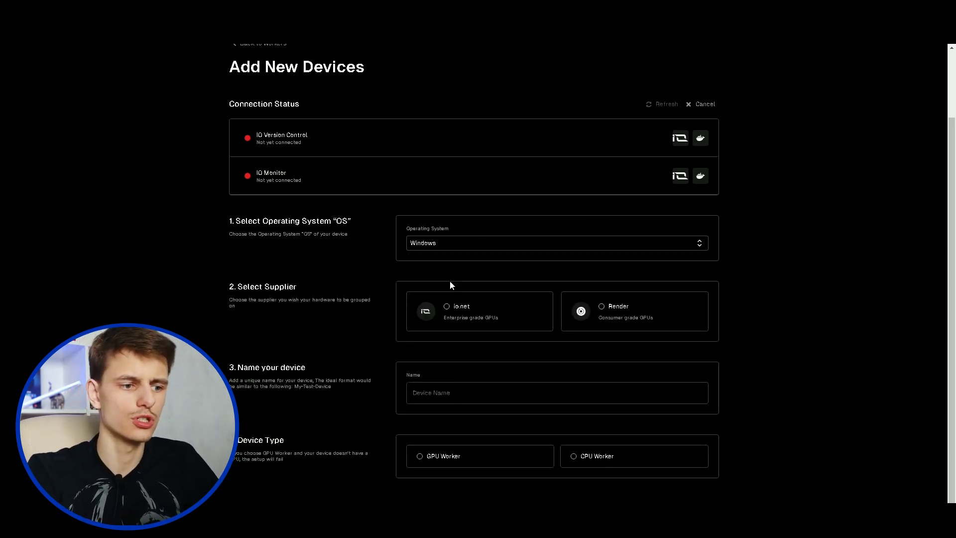
click(601, 312)
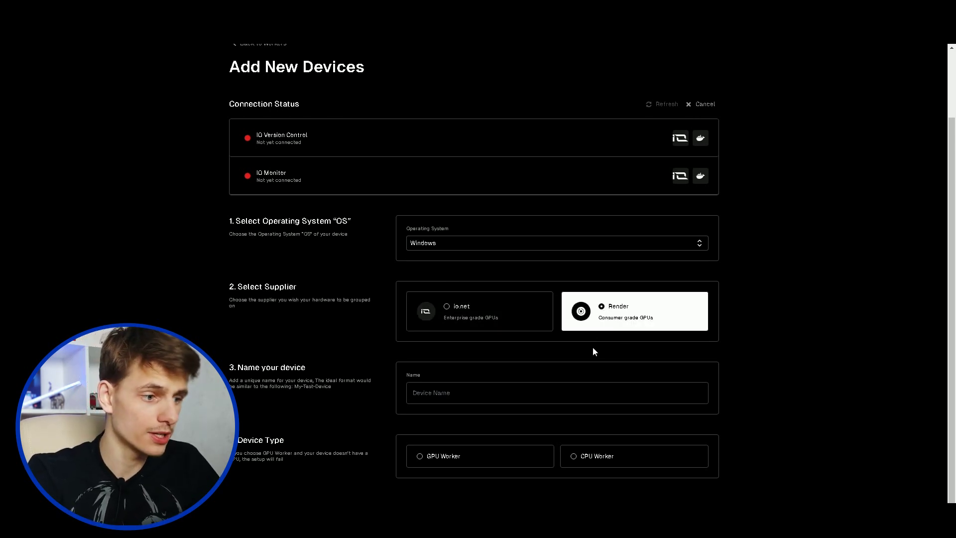
click(586, 391)
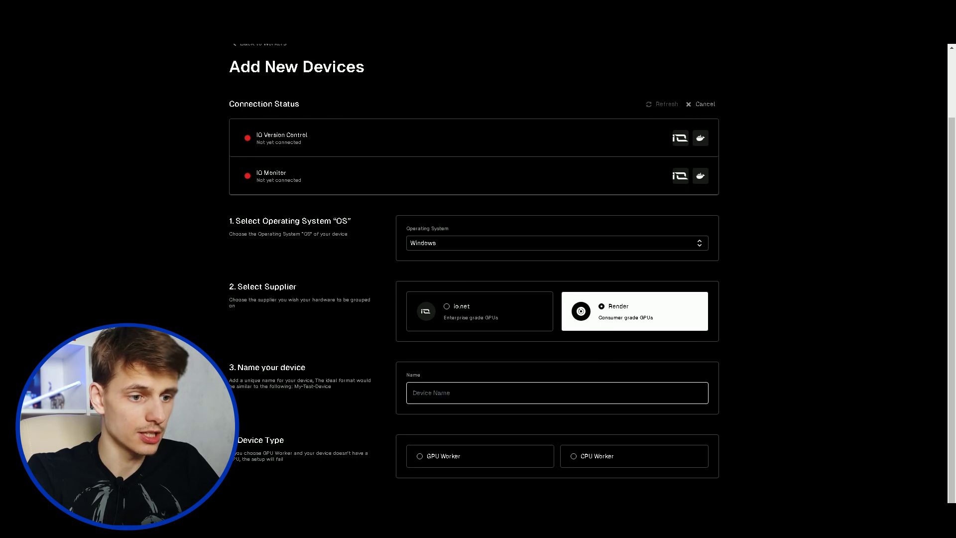
text(test)
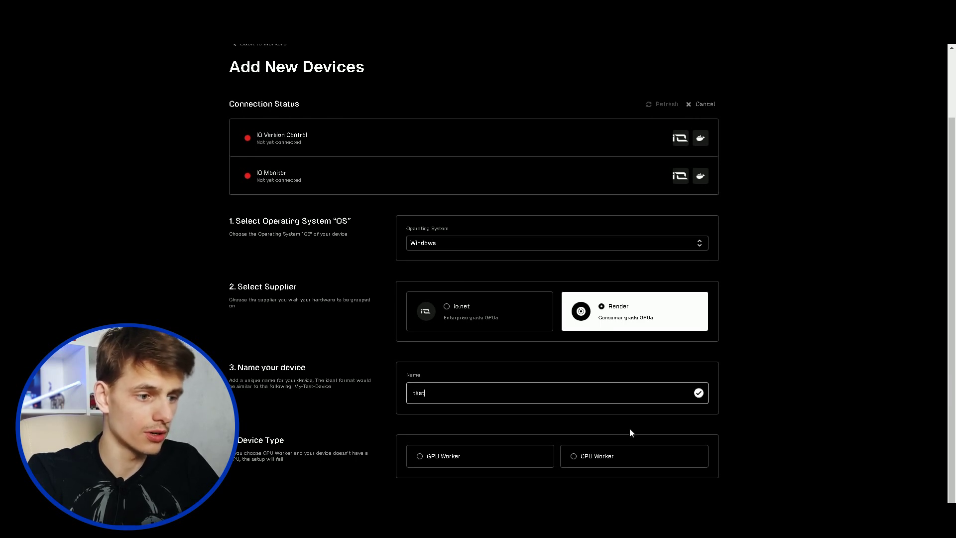
click(568, 459)
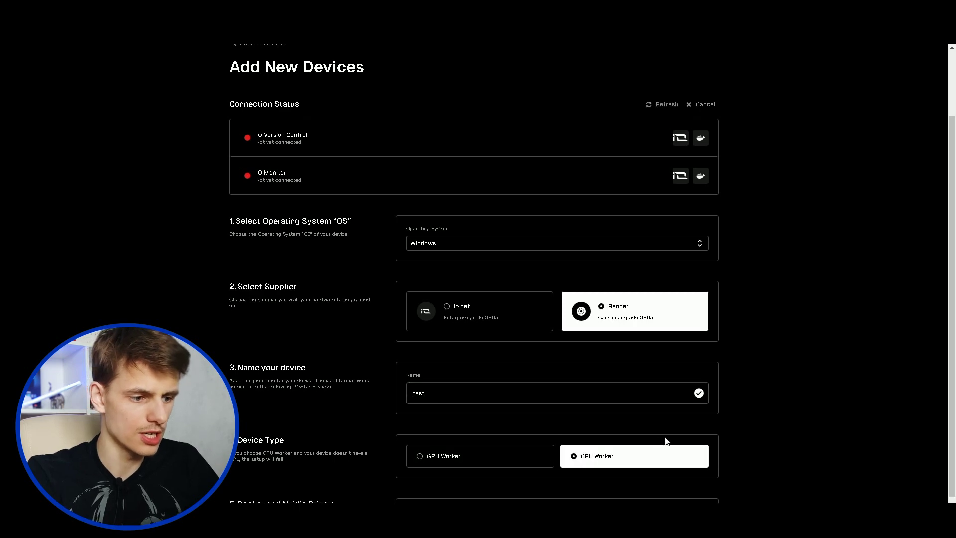
Copy the Windows installation guide link and the Docker run command
scroll(665, 436, down, 5)
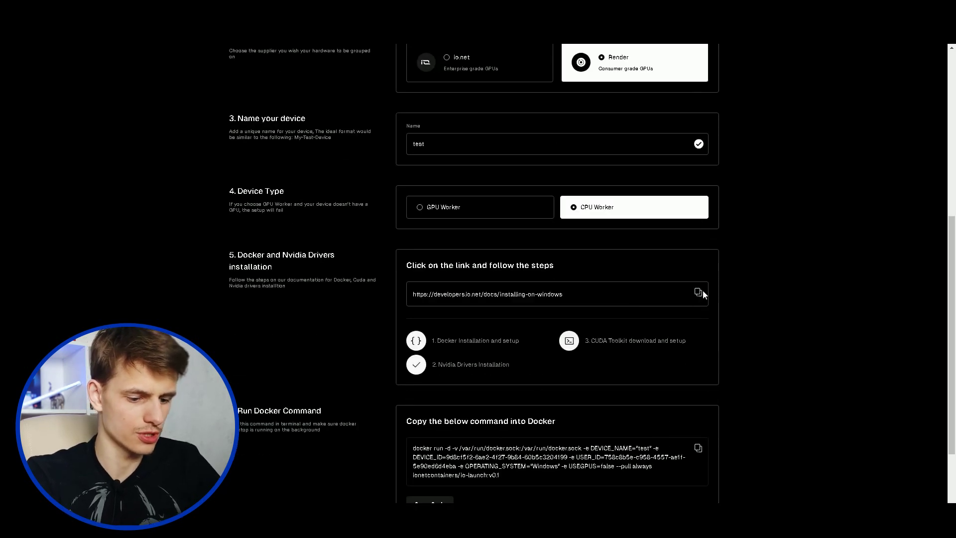
click(698, 293)
scroll(697, 297, down, 3)
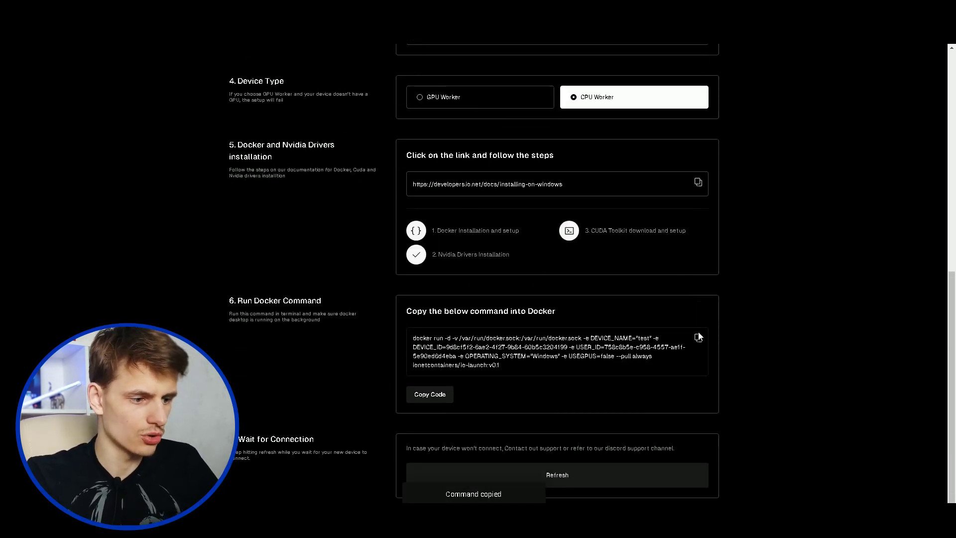
click(698, 339)
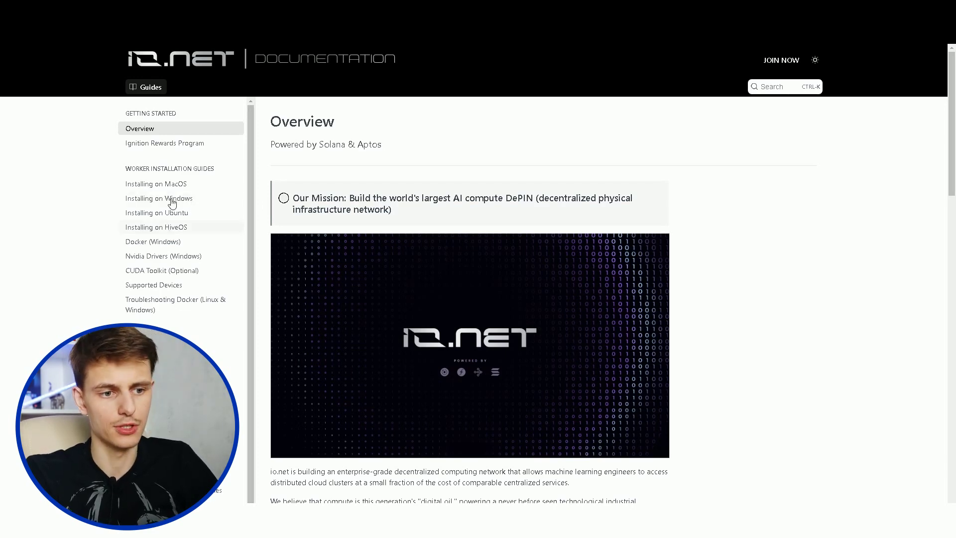
Read the Installing on Windows guide, briefly highlighting the Docker Installation on Windows reference
click(172, 201)
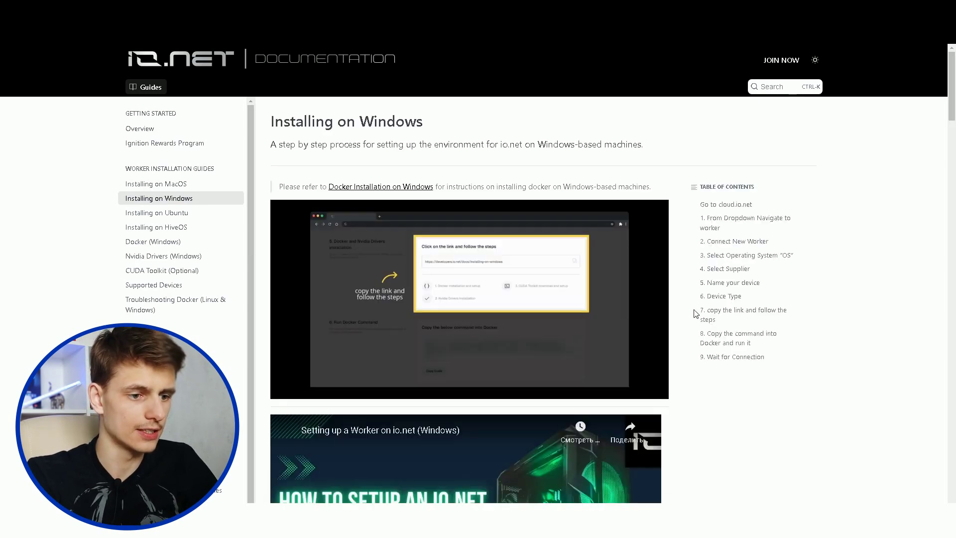
drag(328, 187, 439, 177)
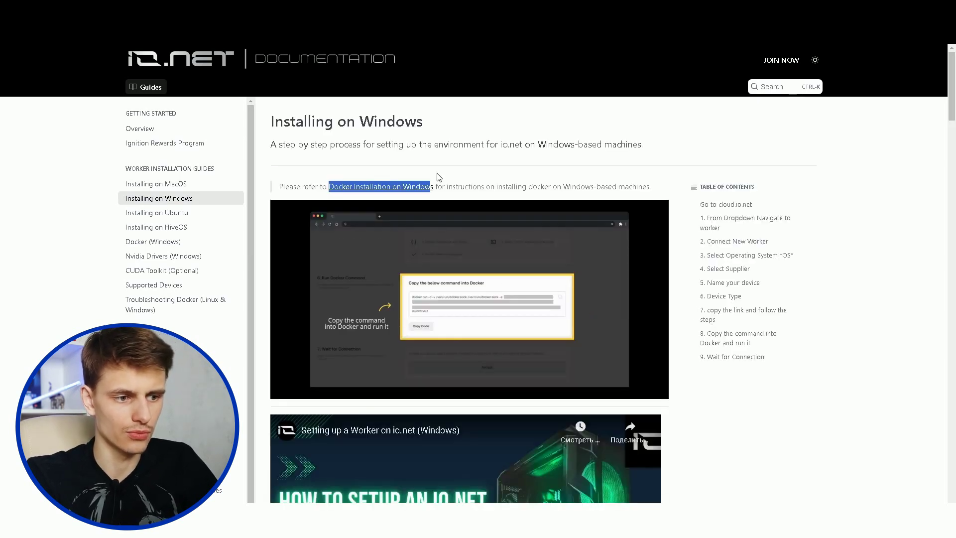
click(308, 243)
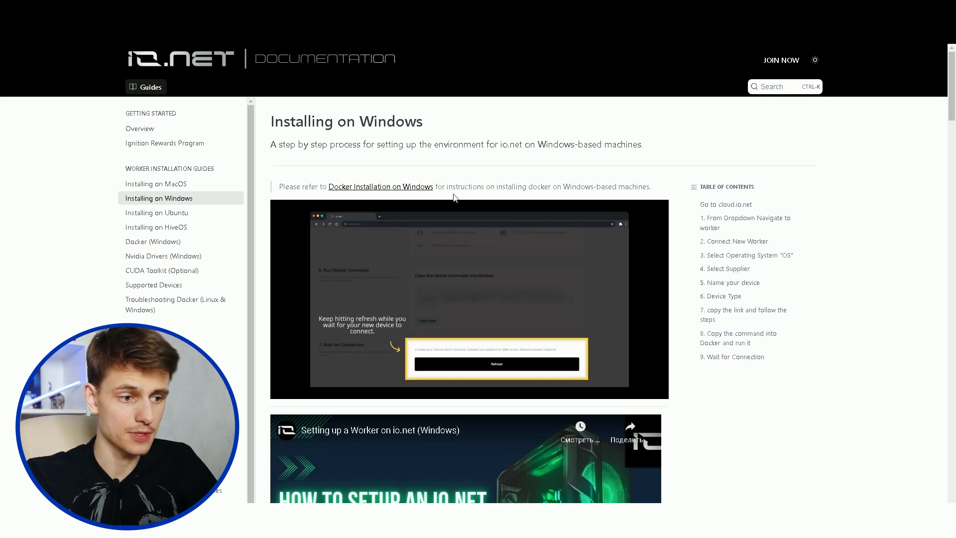
scroll(500, 241, down, 15)
scroll(381, 274, down, 10)
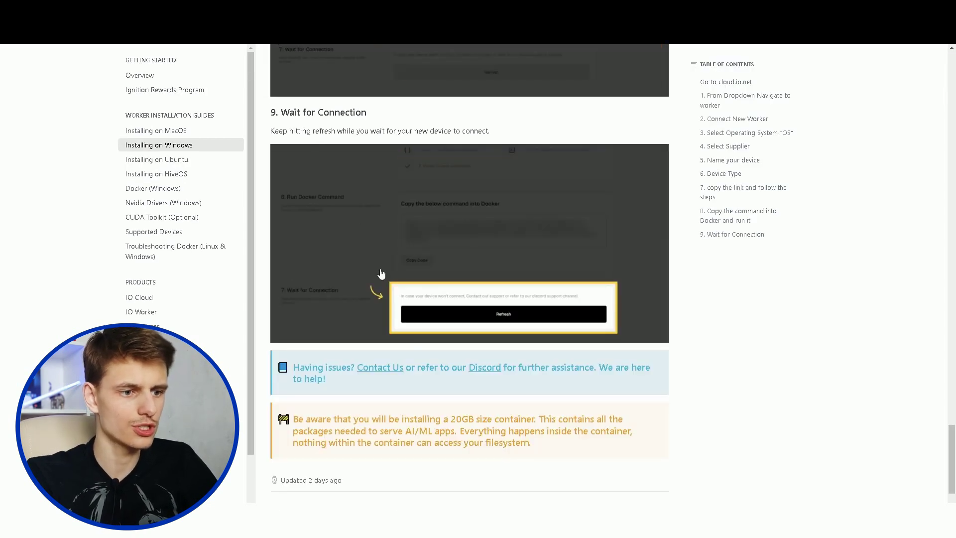
scroll(497, 348, up, 10)
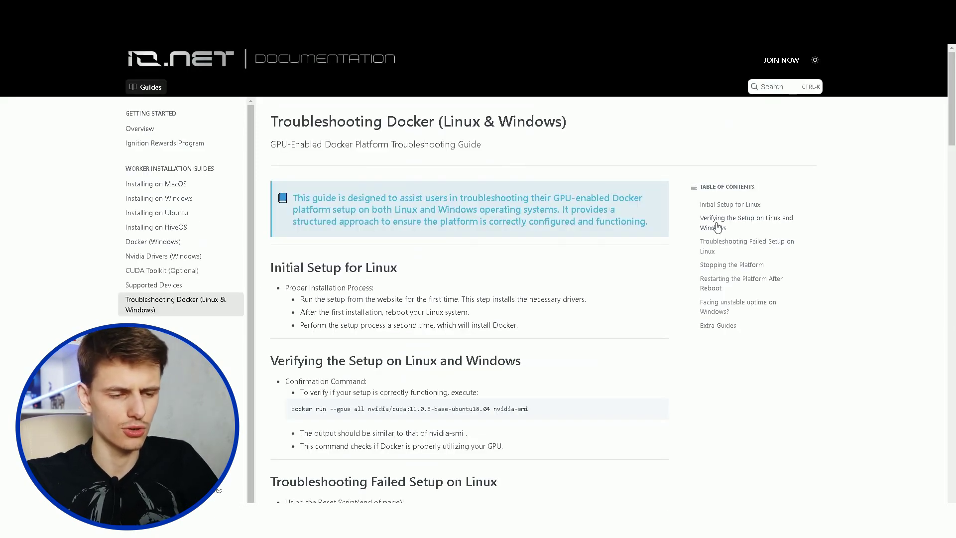
Scroll through the Troubleshooting Docker notes on duplicate io-worker-vc containers
scroll(547, 259, down, 2)
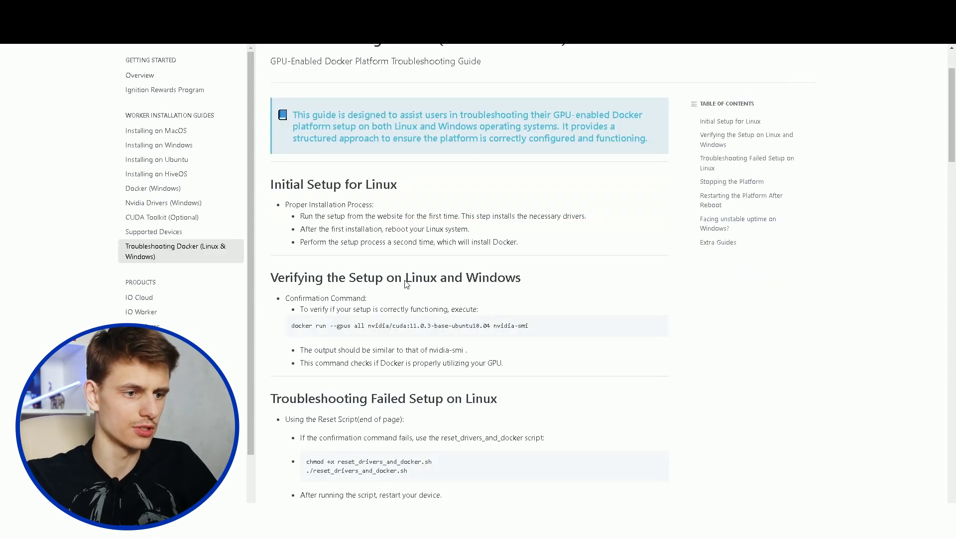
scroll(406, 282, down, 5)
scroll(436, 166, down, 2)
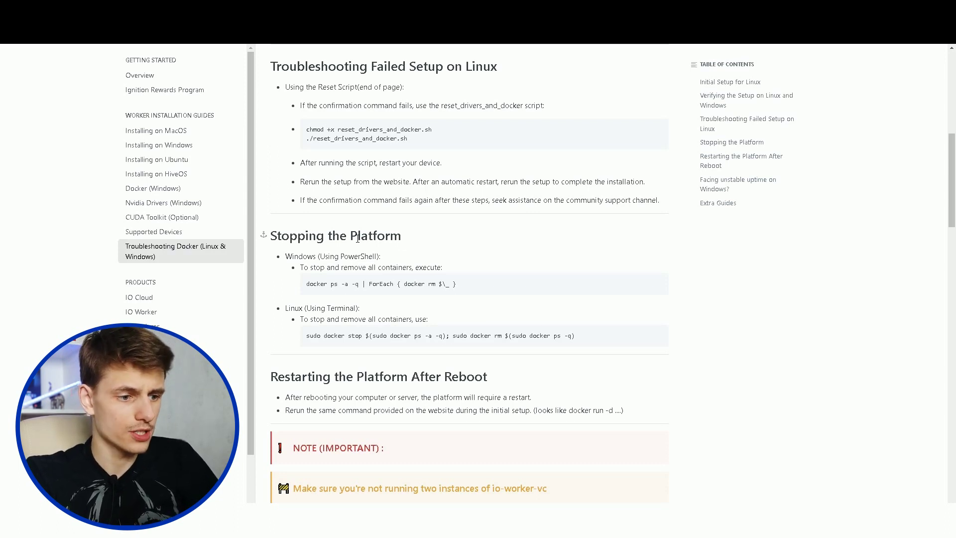
scroll(357, 238, down, 10)
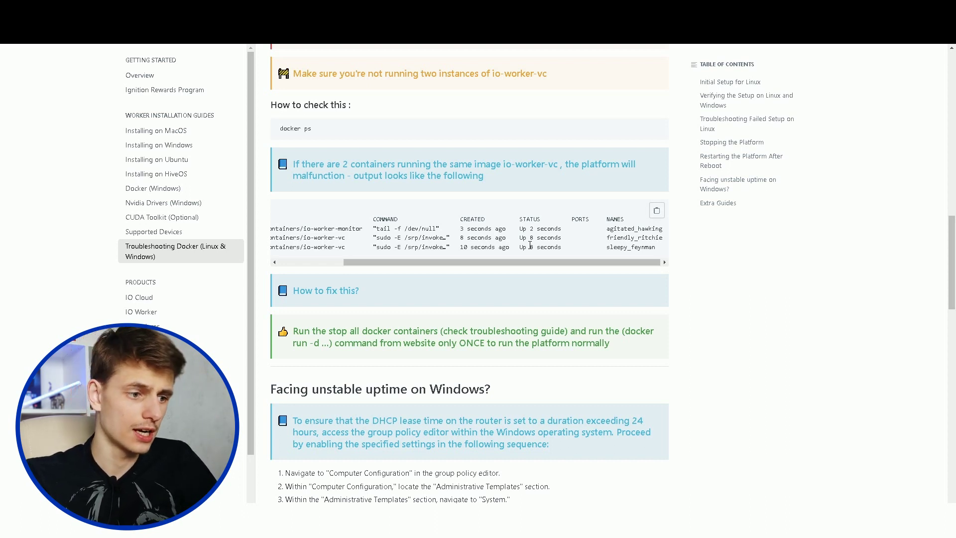
scroll(531, 245, up, 2)
scroll(531, 310, down, 2)
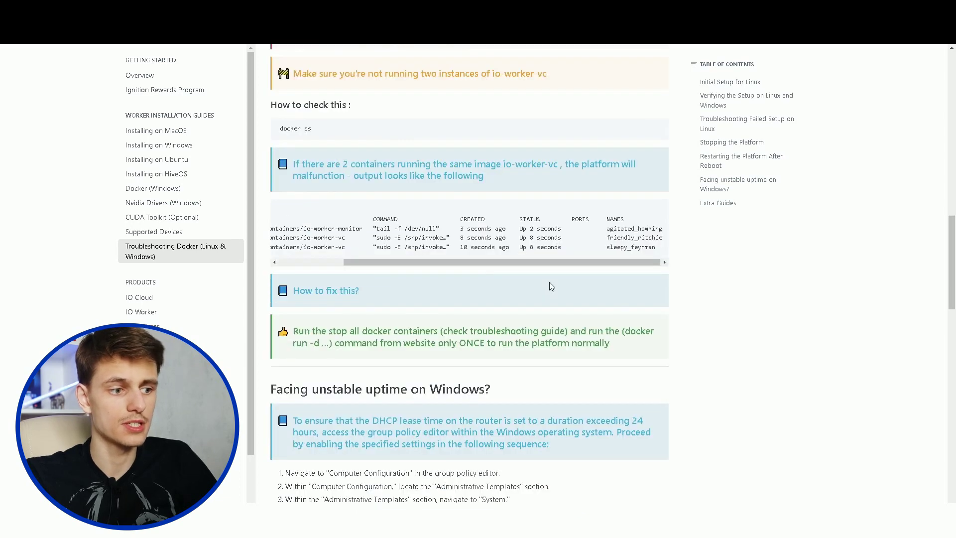
scroll(527, 298, down, 2)
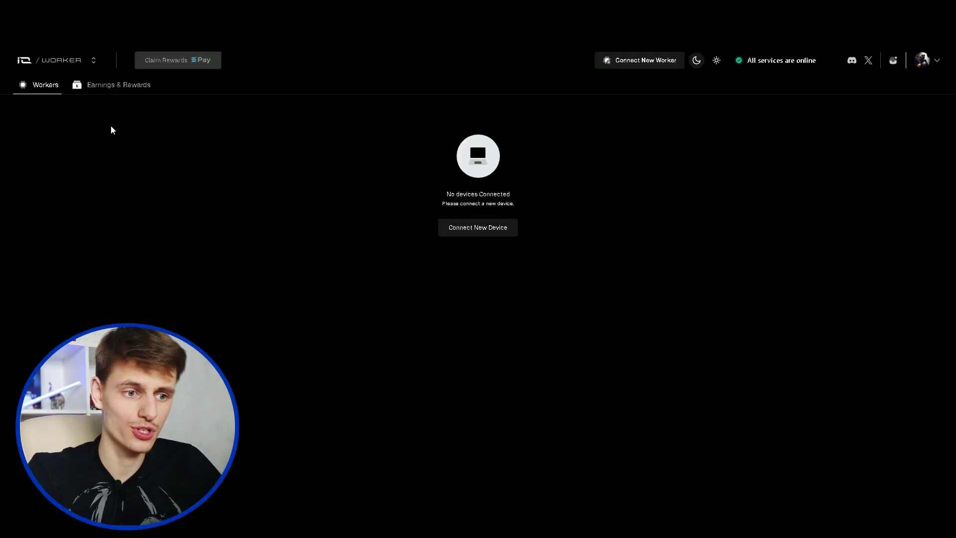
On Earnings & Rewards, bring up the Add Solana address payout dialog
click(94, 88)
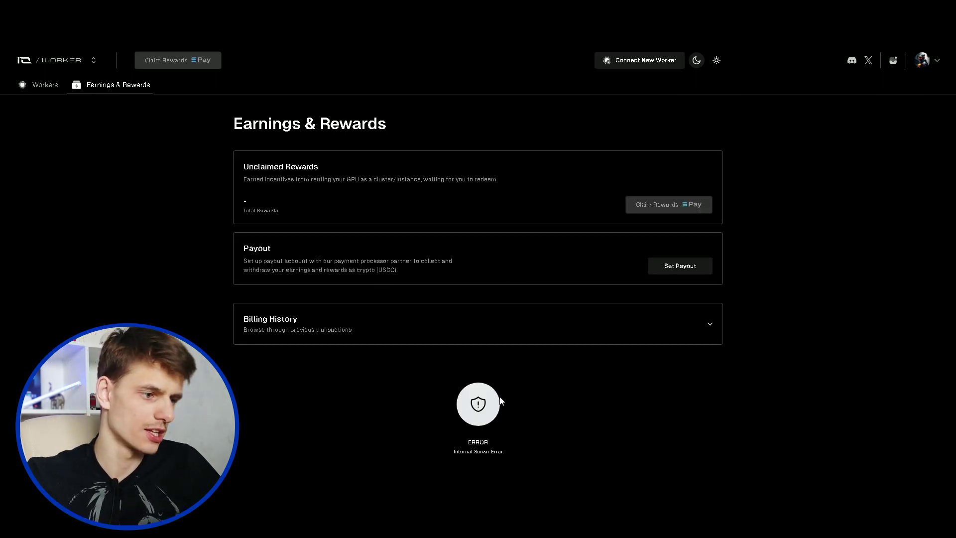
click(663, 269)
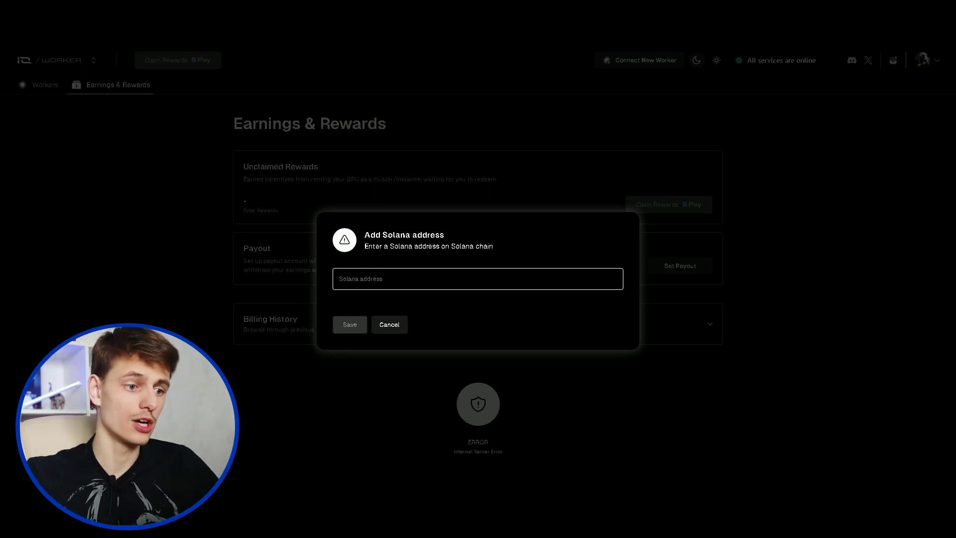